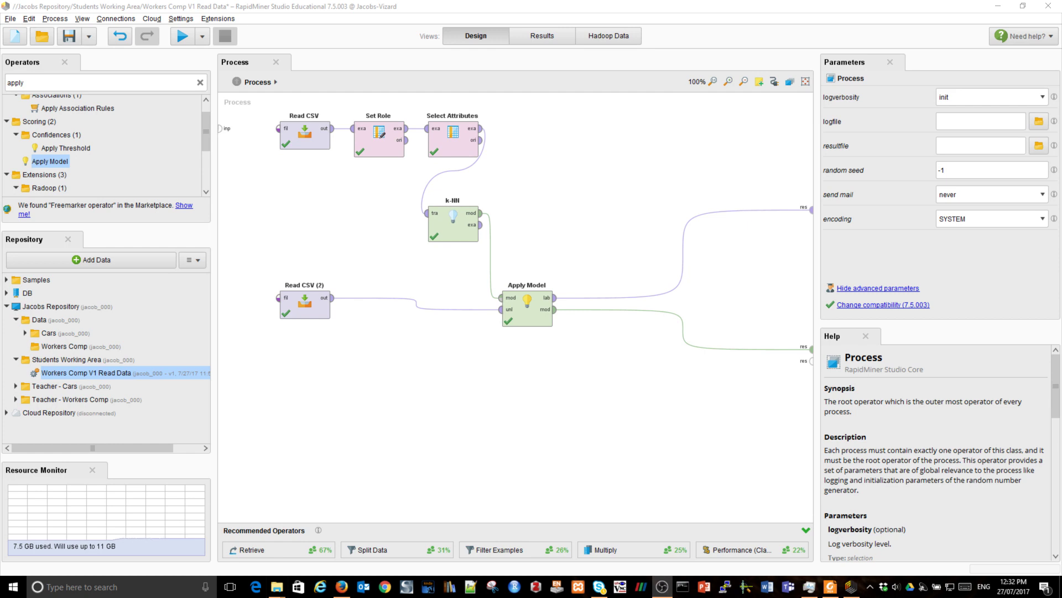
Save the process under a new name, changing '1 Read Data' to '2 Model Applied'.
key(alt)
key(Down)
key(Down)
key(Down)
key(Down)
key(Down)
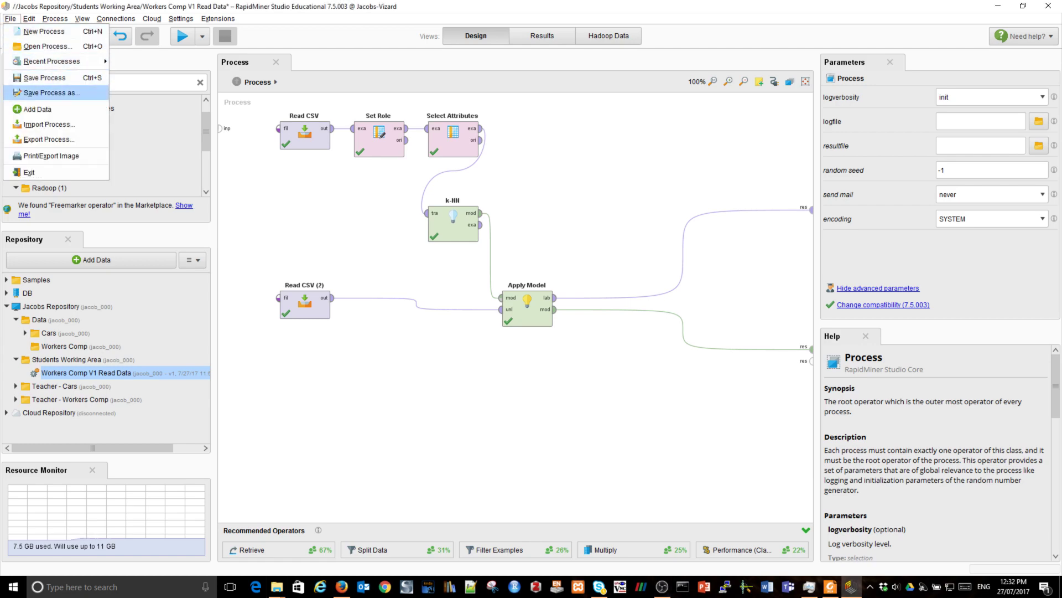
key(Return)
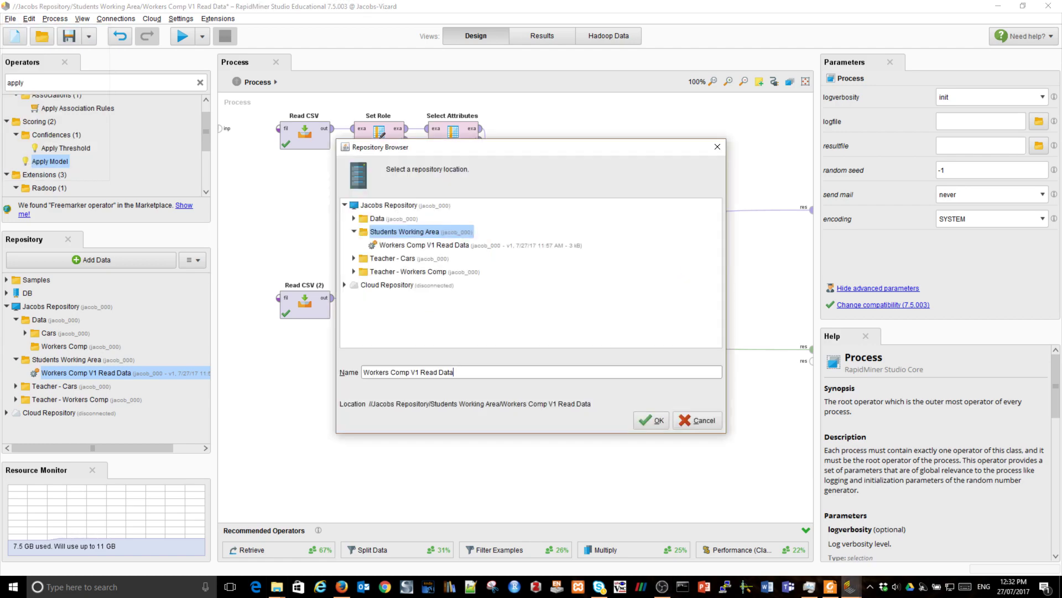
key(shift+Left)
key(shift+Left)
key(shift+Left)
key(shift+Left)
key(shift+Left)
key(shift+Left)
key(shift+Left)
key(shift+Left)
key(shift+Left)
key(shift+Left)
key(shift+Left)
text(2 Model Applied)
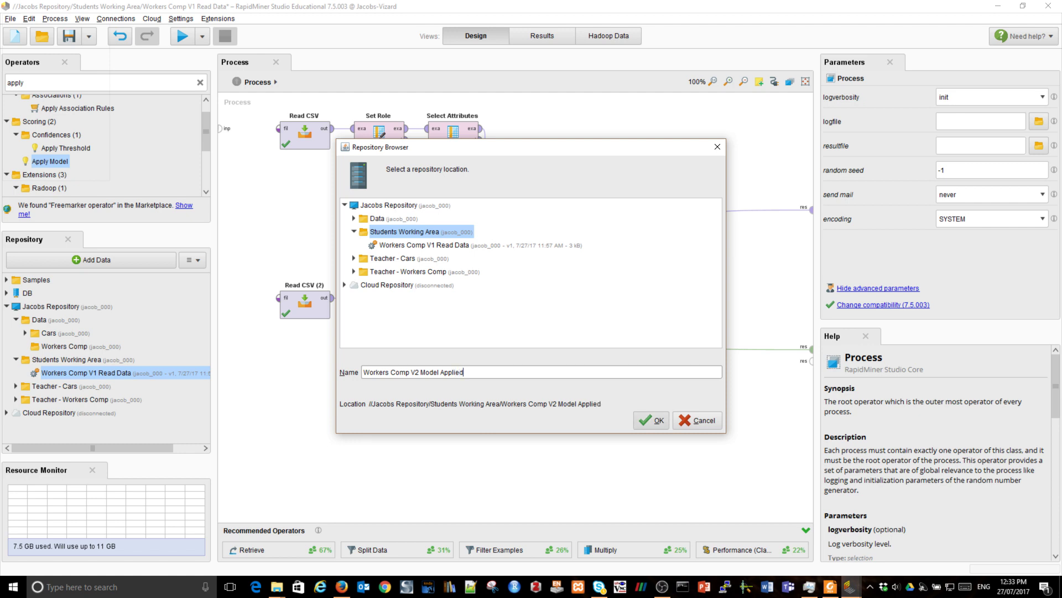
key(Return)
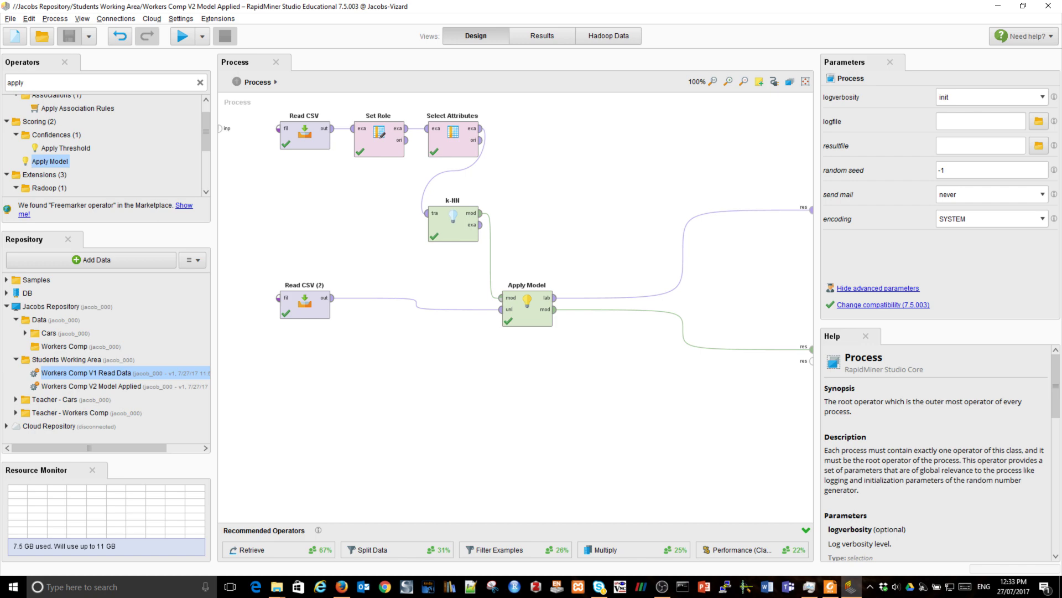
Check the Apply Model results, then show Select Attributes' output example set as a table.
click(542, 36)
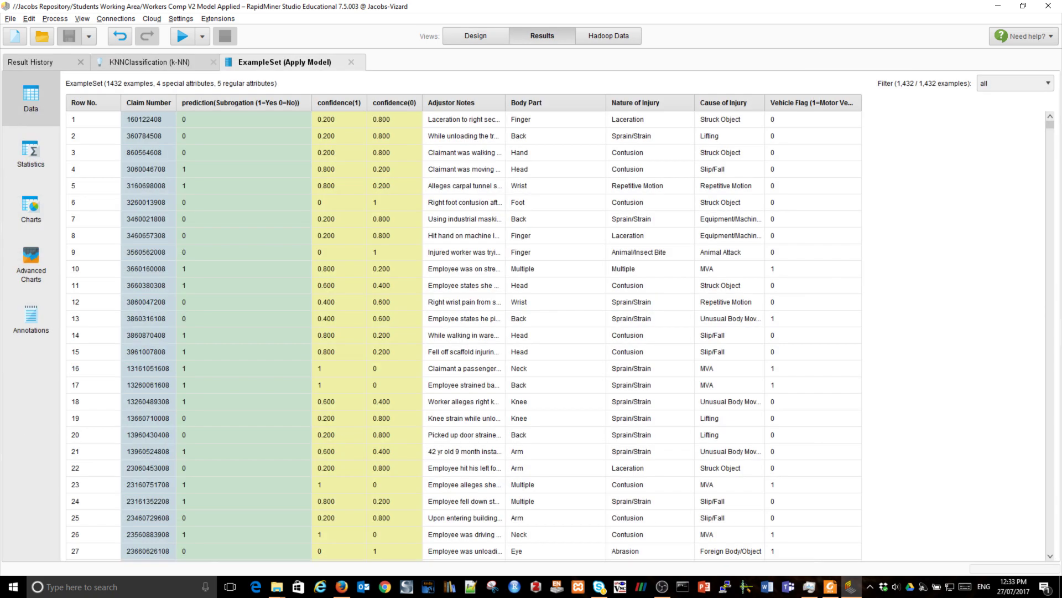
click(475, 35)
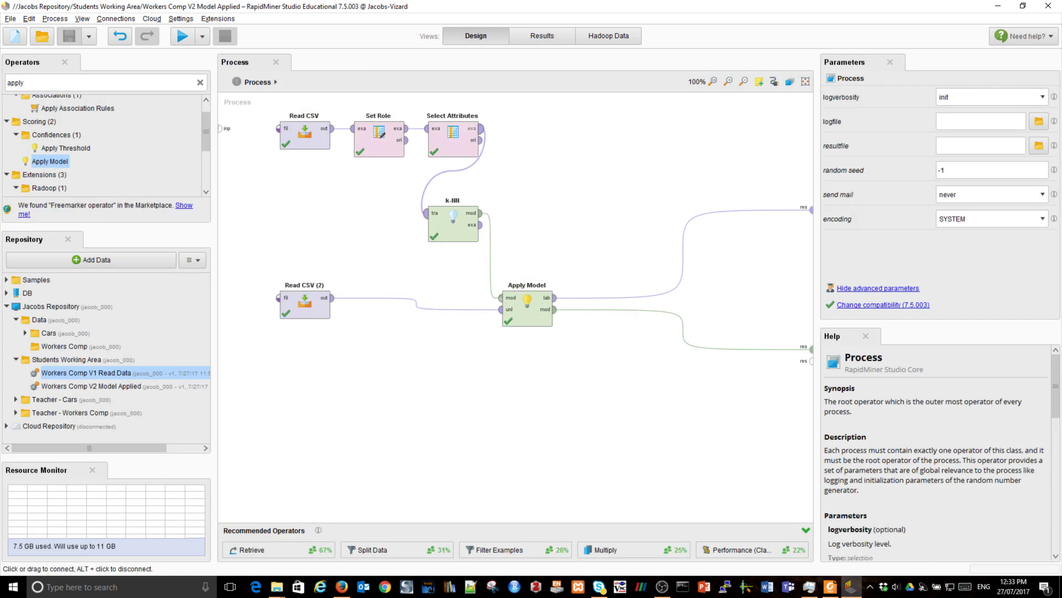
mouse_move(481, 129)
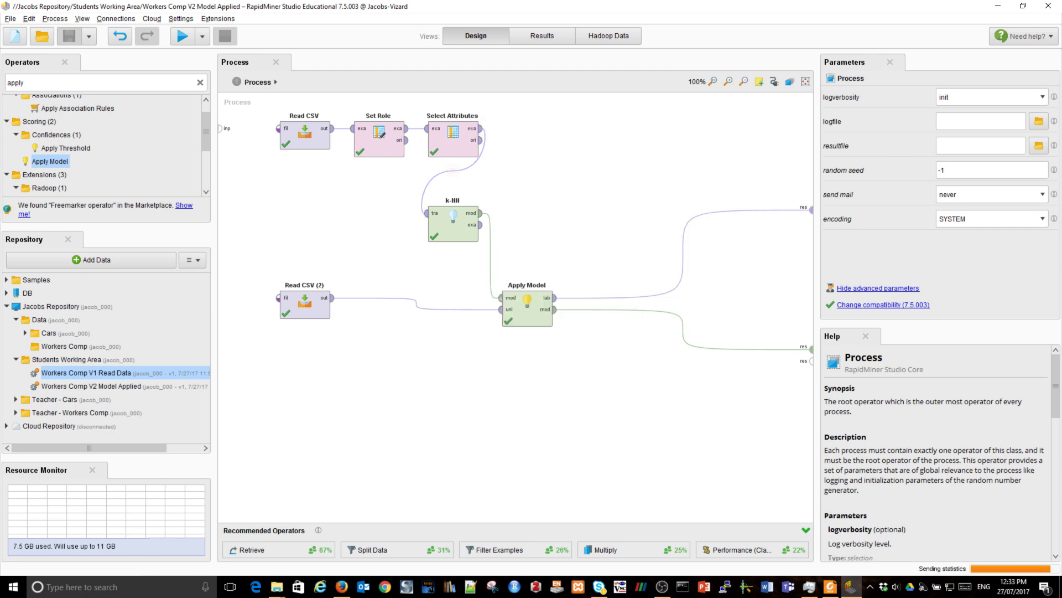
right_click(480, 129)
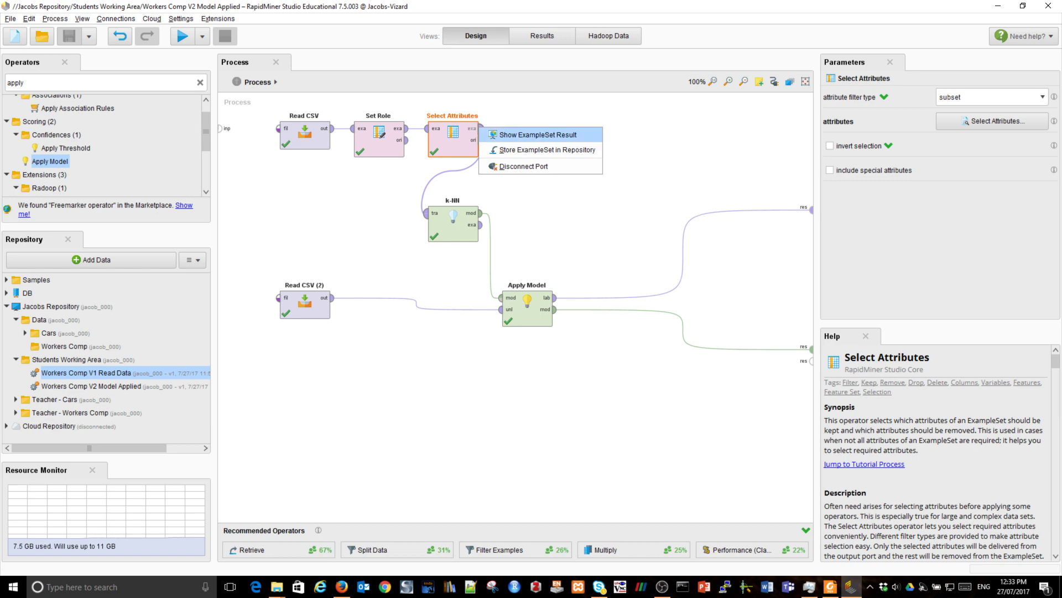
click(536, 134)
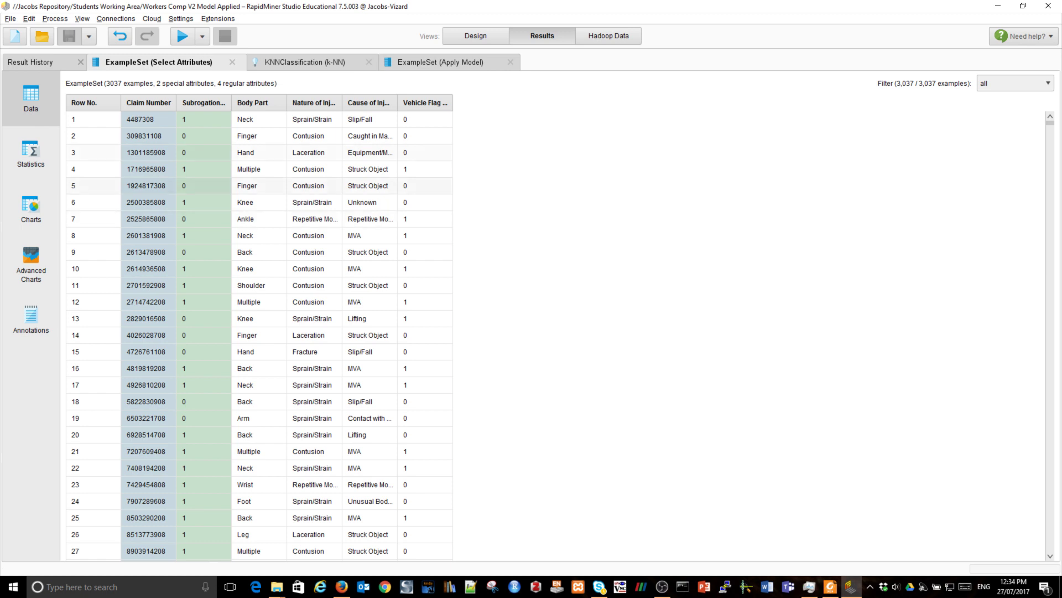
Delete the Read CSV (2) operator from the process design.
click(476, 35)
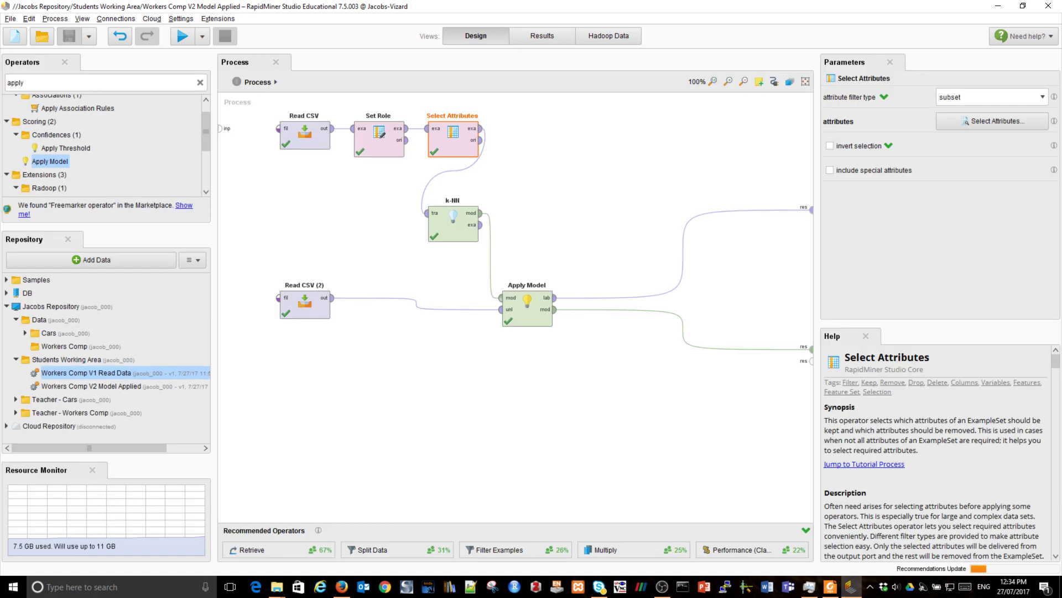
click(304, 304)
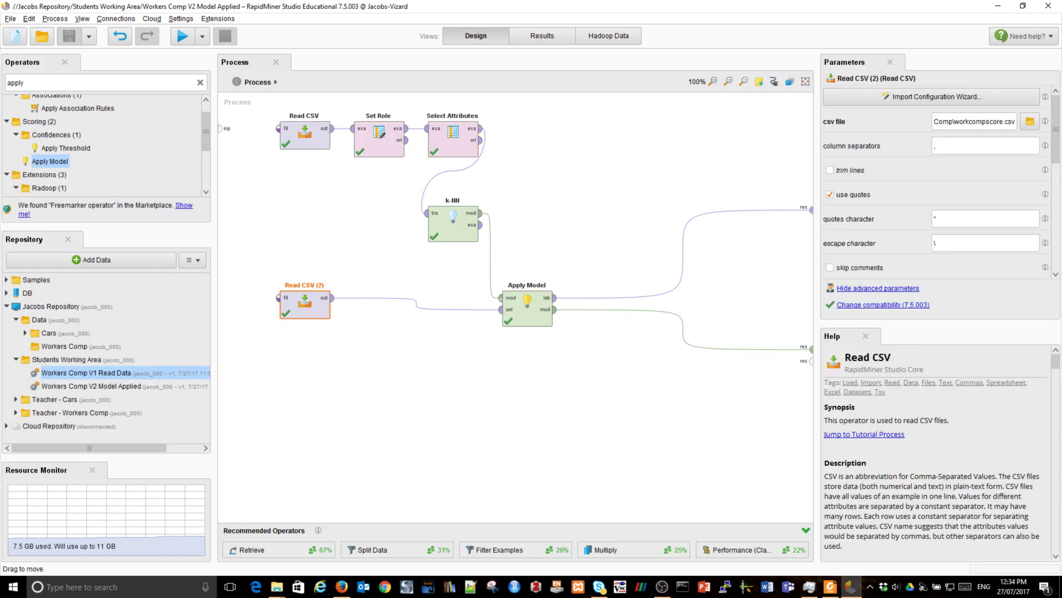
key(Delete)
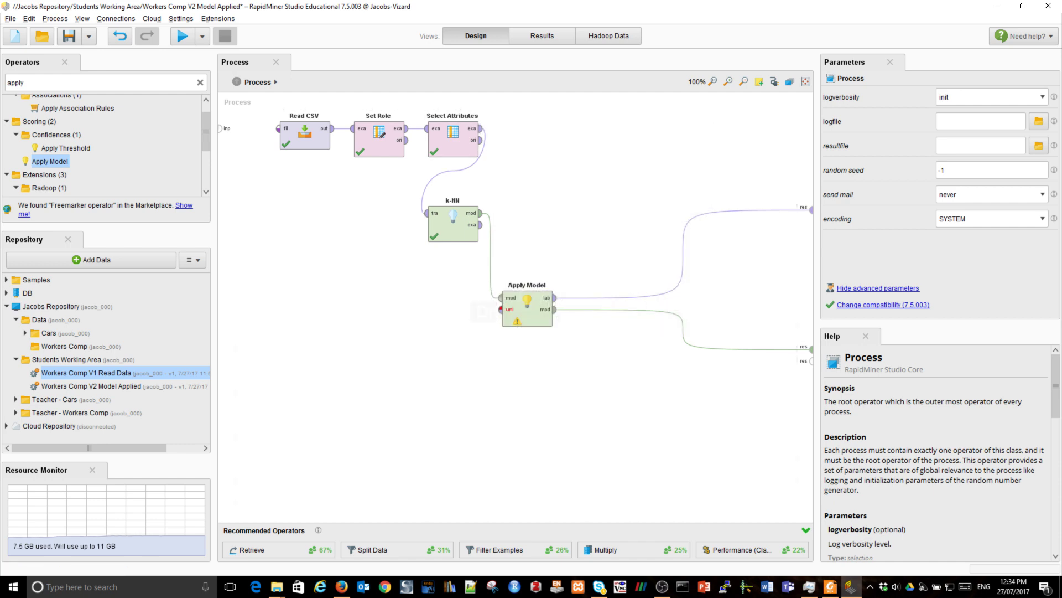
Insert Multiply between Select Attributes and k-NN, feeding its second output to Apply Model's unlabelled input.
key(ctrl+f)
text(mu)
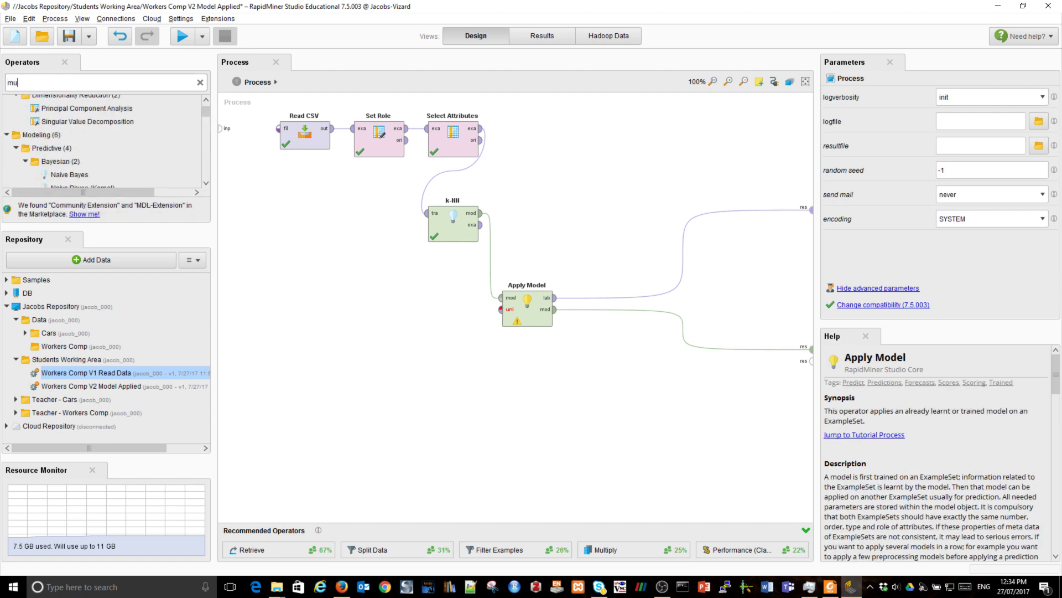
text(ltipl)
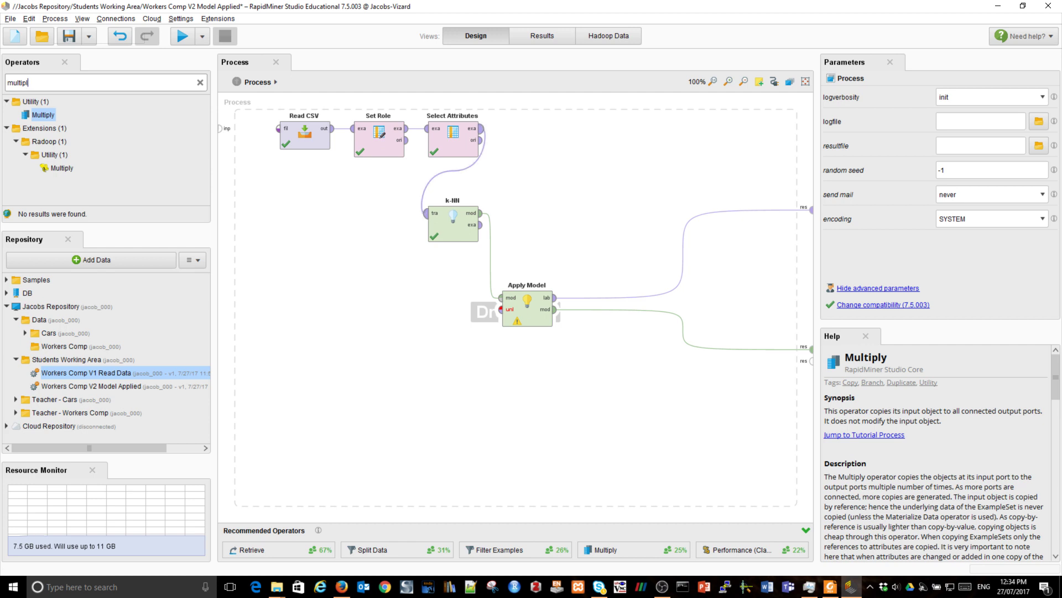
drag(487, 312, 342, 224)
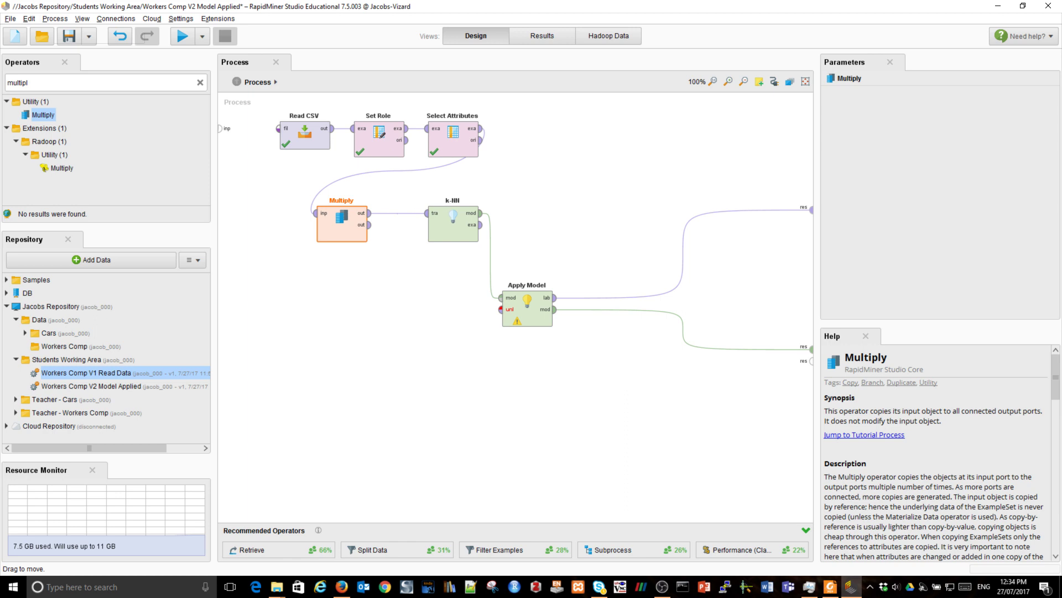
drag(341, 224, 342, 252)
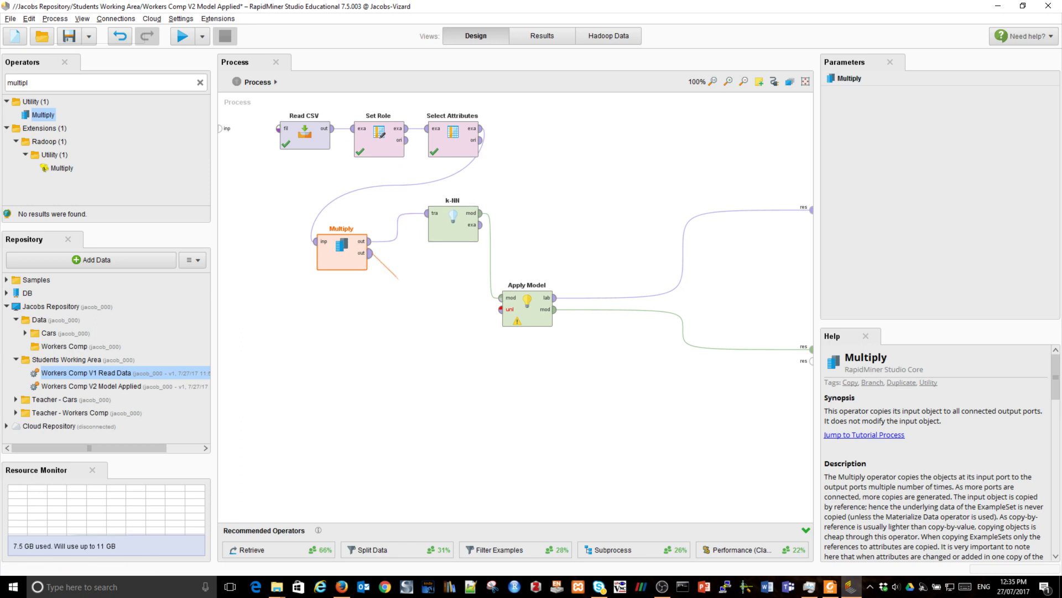
mouse_move(369, 253)
mouse_down()
mouse_move(420, 320)
mouse_move(487, 320)
mouse_move(501, 309)
mouse_up()
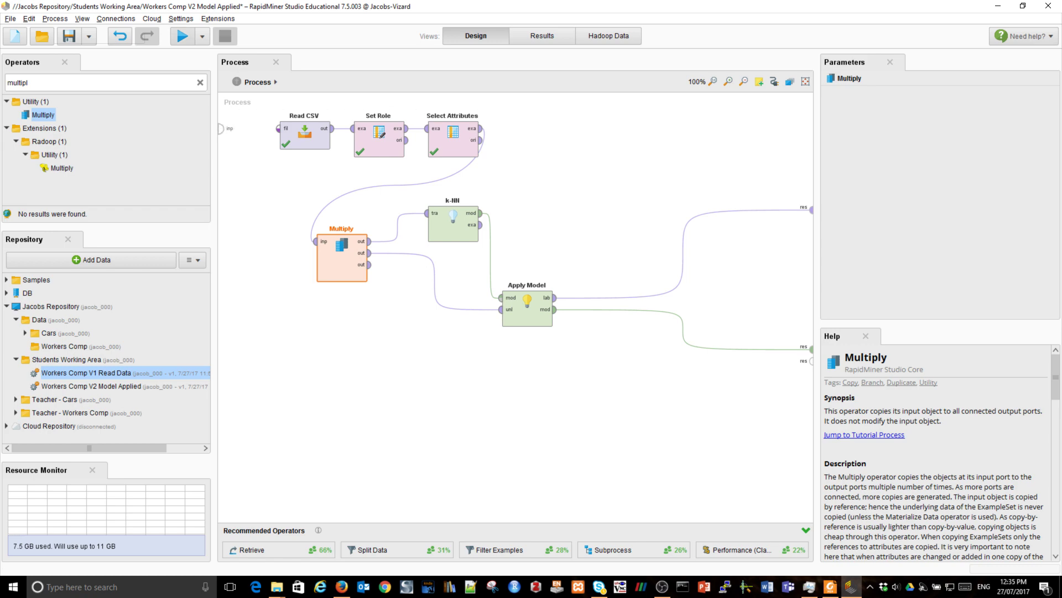
Run the process, compare predictions with Select Attributes' data, and widen the prediction column.
key(F11)
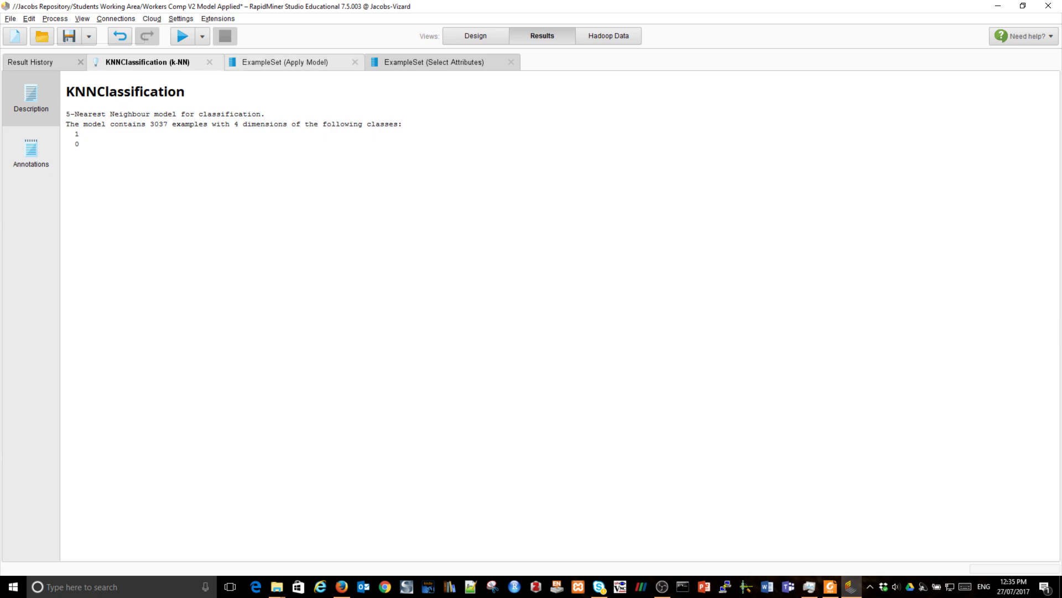
click(287, 62)
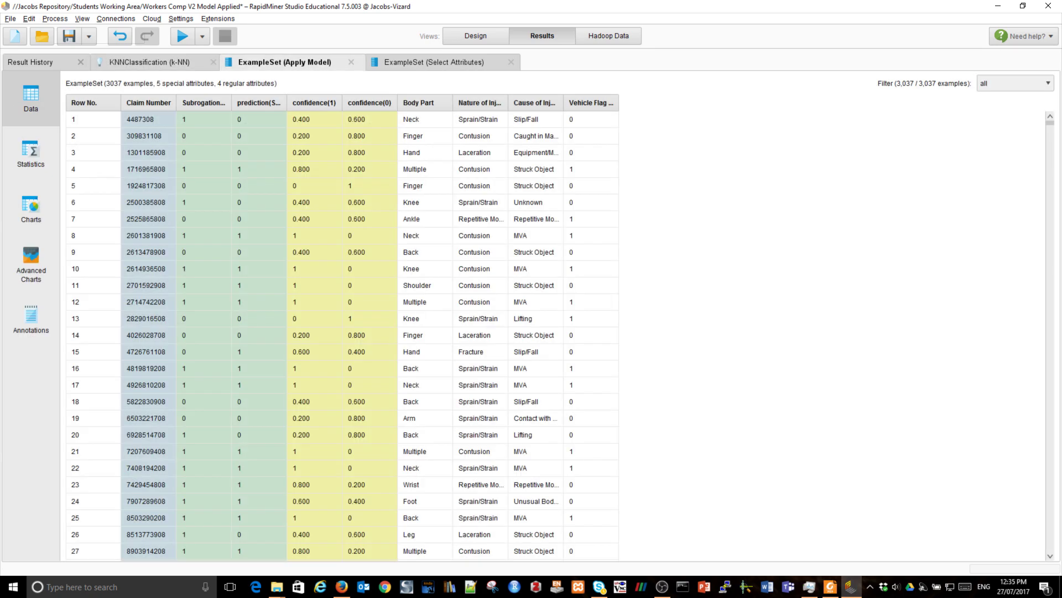
click(433, 62)
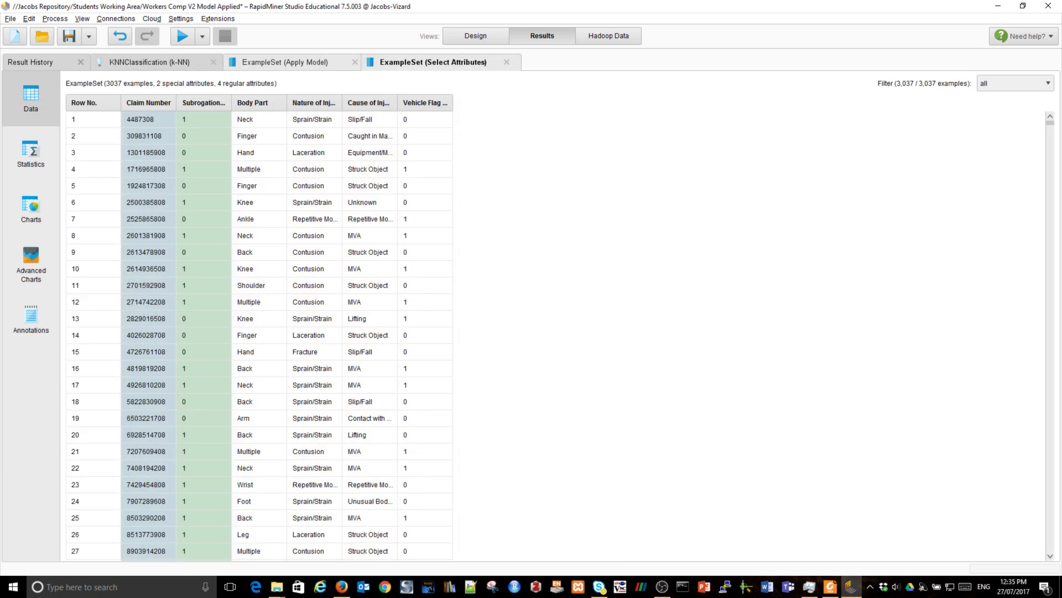
click(286, 62)
click(434, 62)
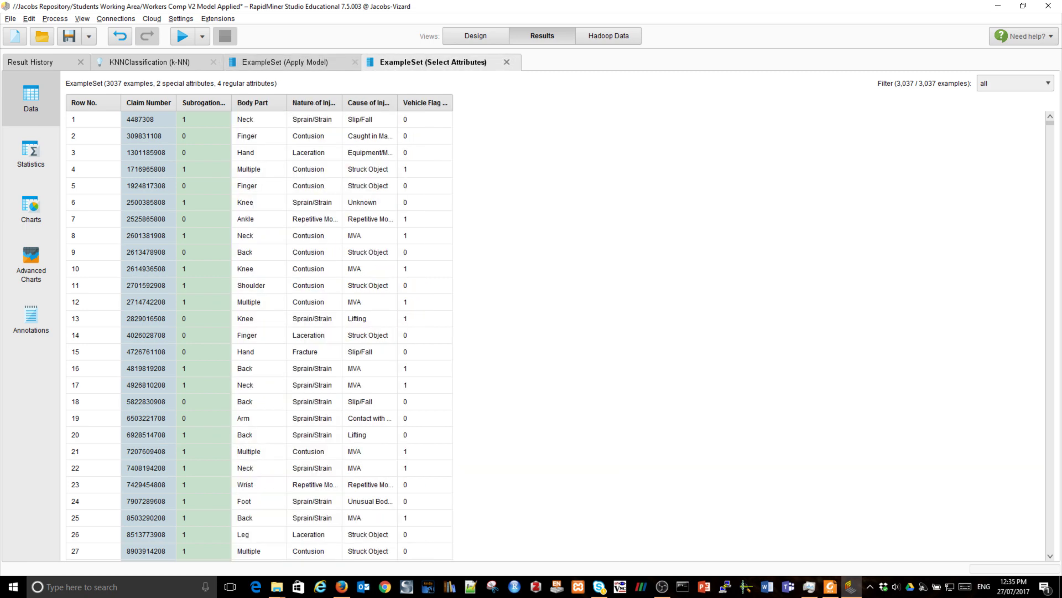
click(507, 62)
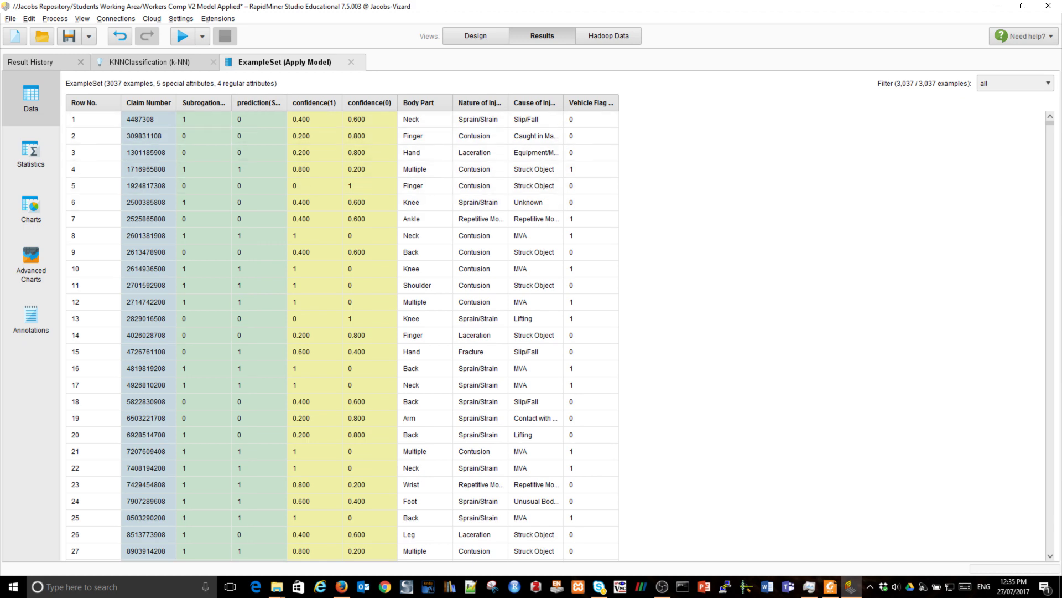
drag(286, 102, 364, 103)
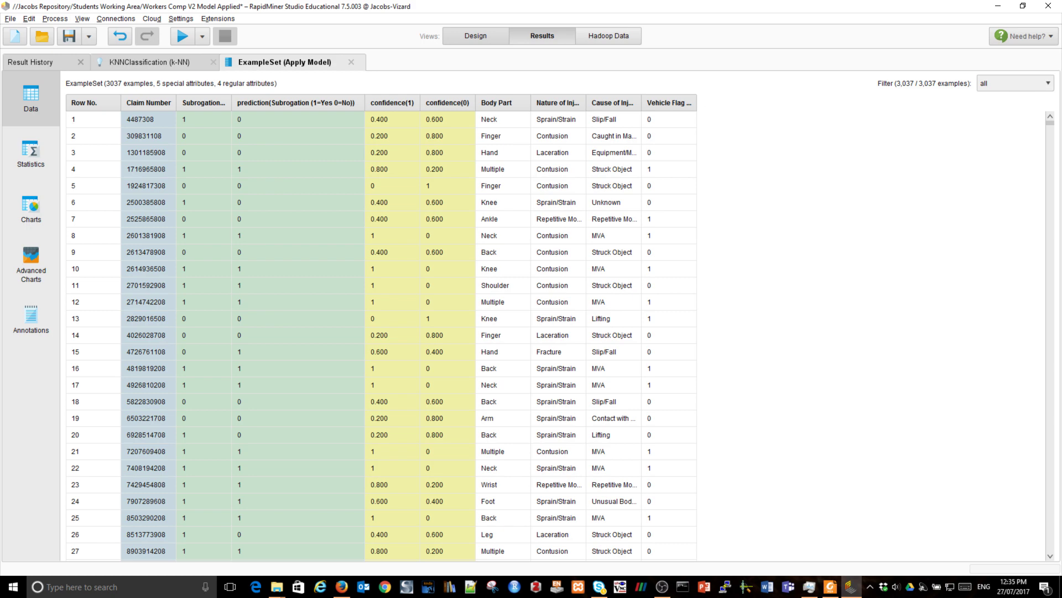
click(475, 36)
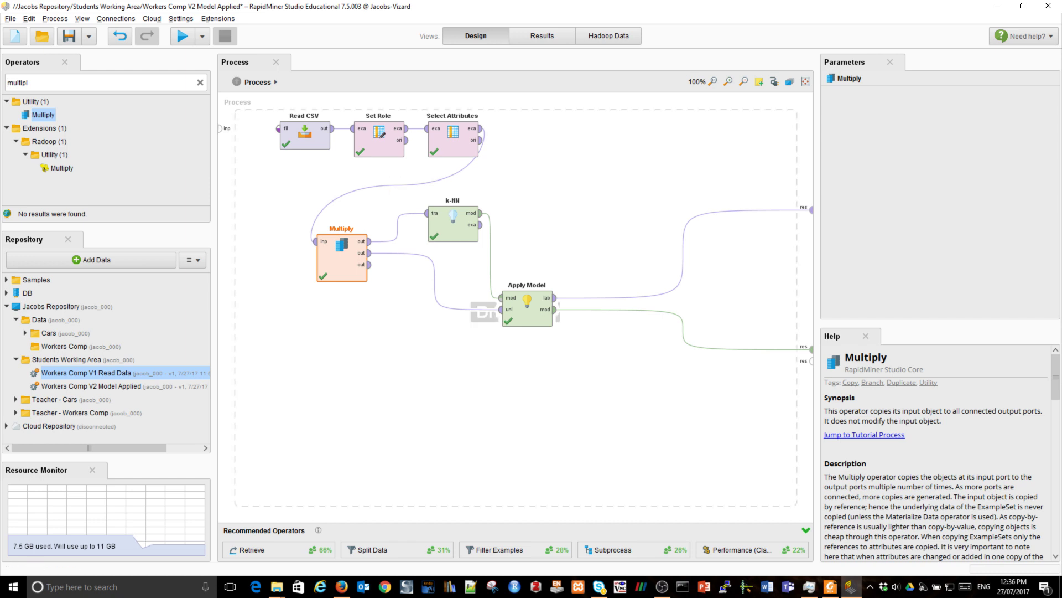
Add a Performance (Binominal Classification) operator after Apply Model.
key(ctrl+f)
text(perfo)
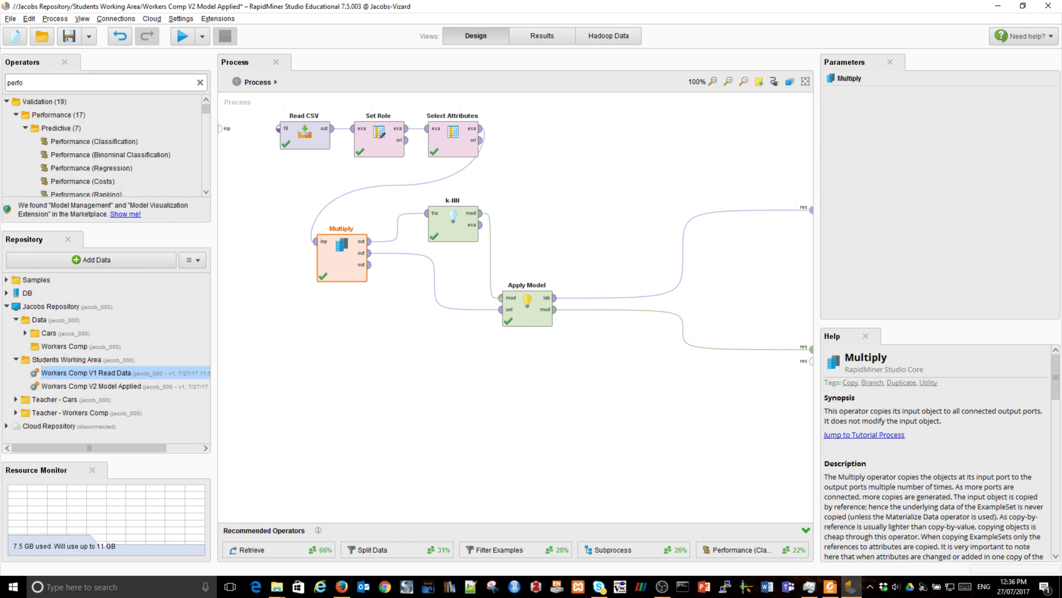
drag(94, 141, 484, 314)
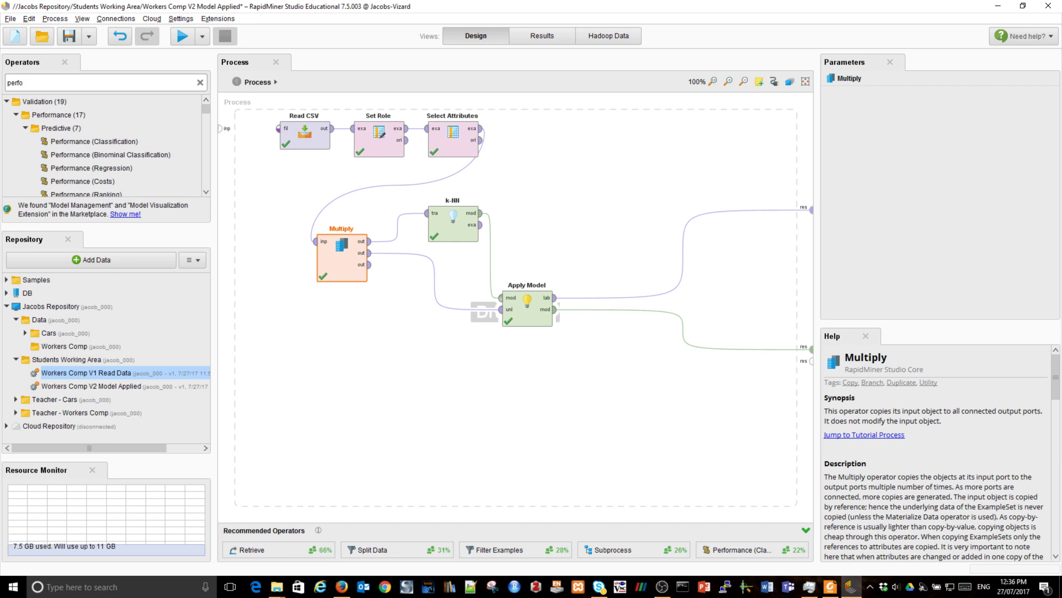
click(111, 155)
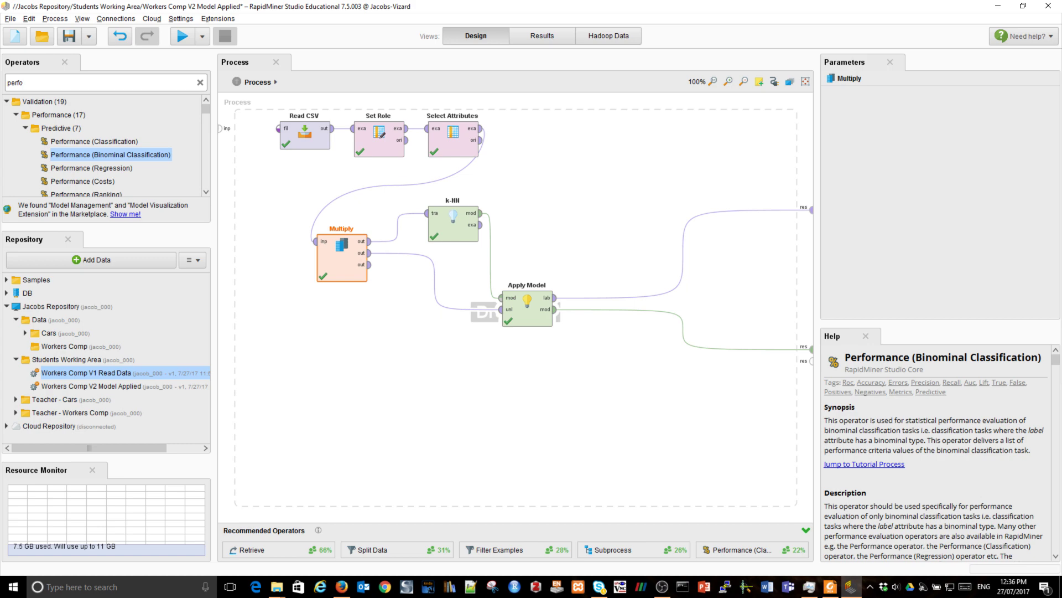
drag(558, 305, 638, 220)
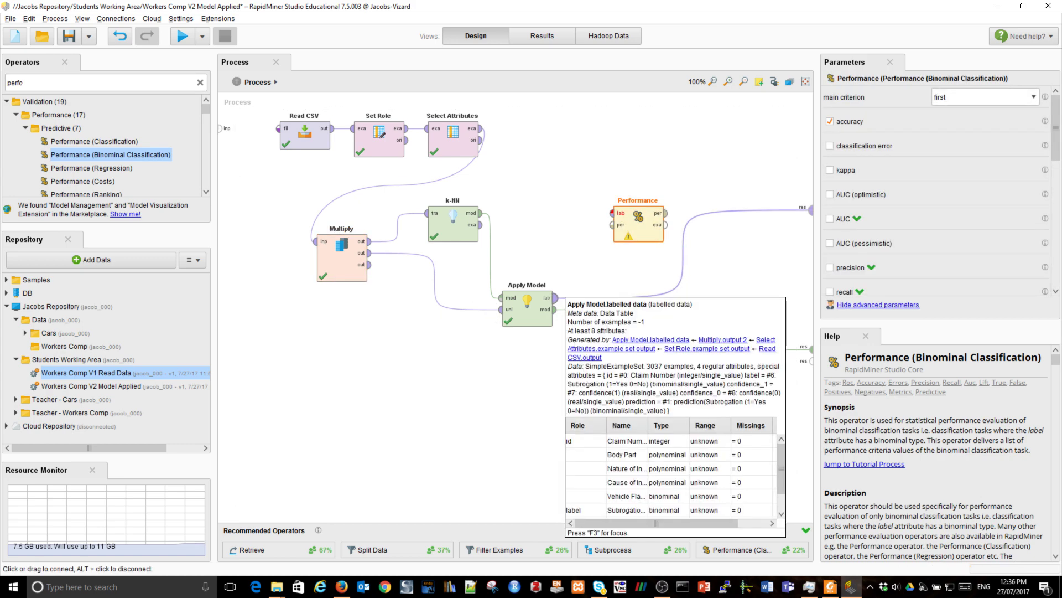
Feed Apply Model's labelled data into Performance; route performance, examples and model to three result ports.
drag(555, 297, 611, 213)
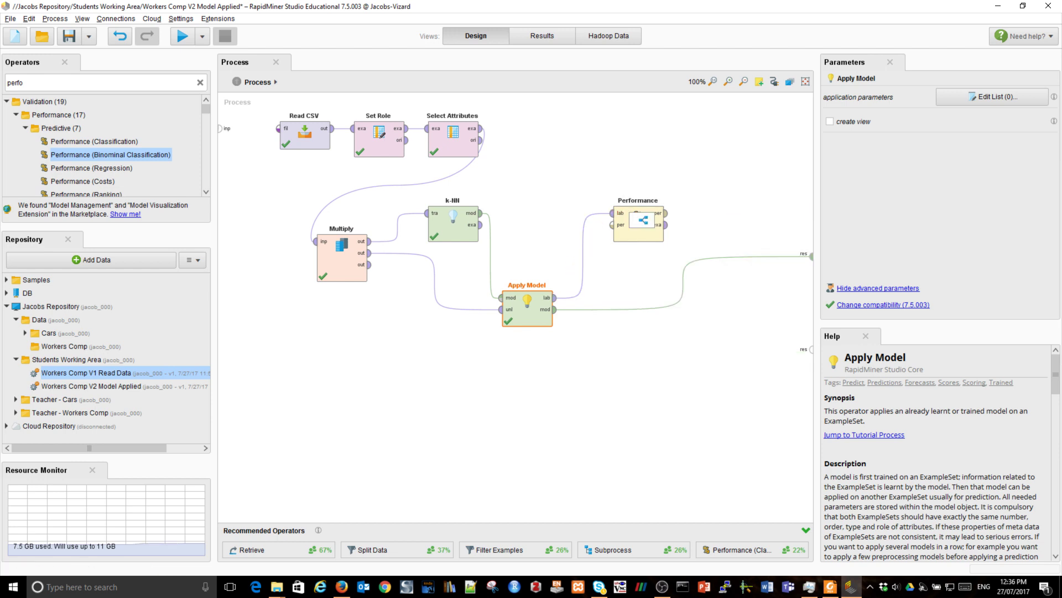
drag(665, 213, 810, 256)
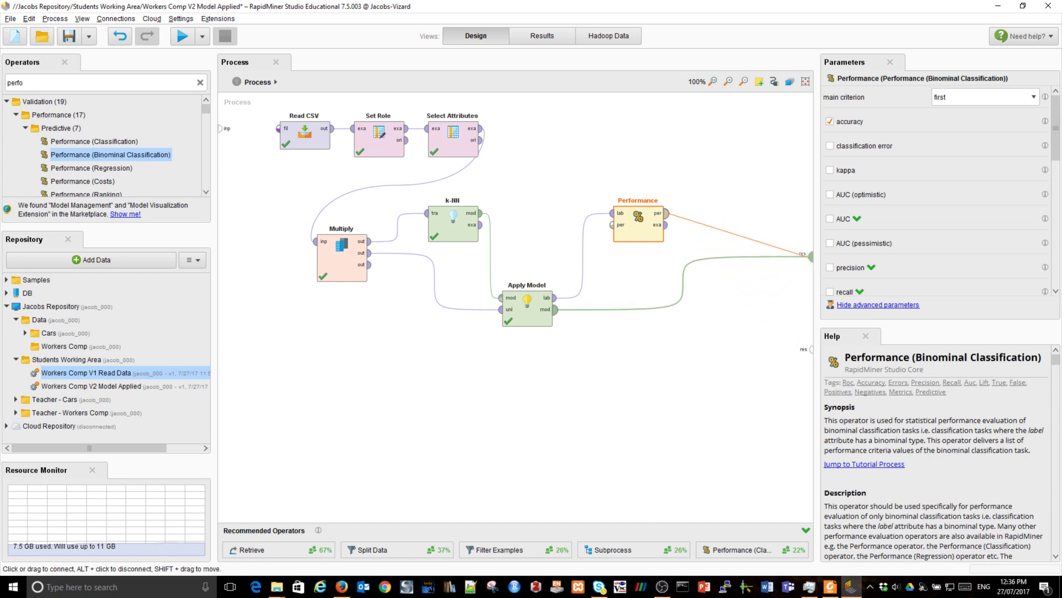
drag(811, 256, 810, 255)
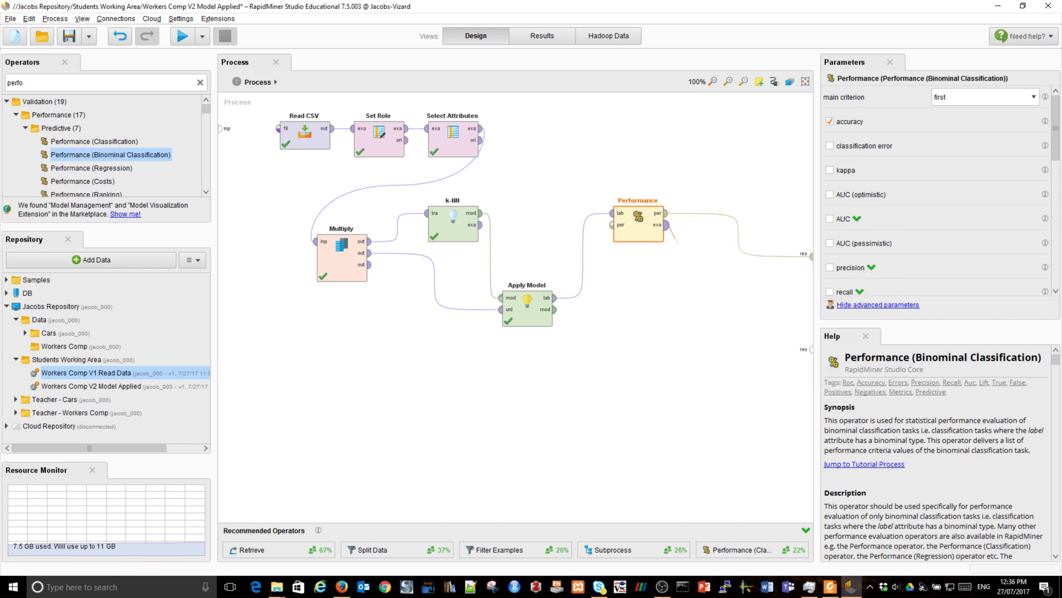
drag(667, 225, 811, 349)
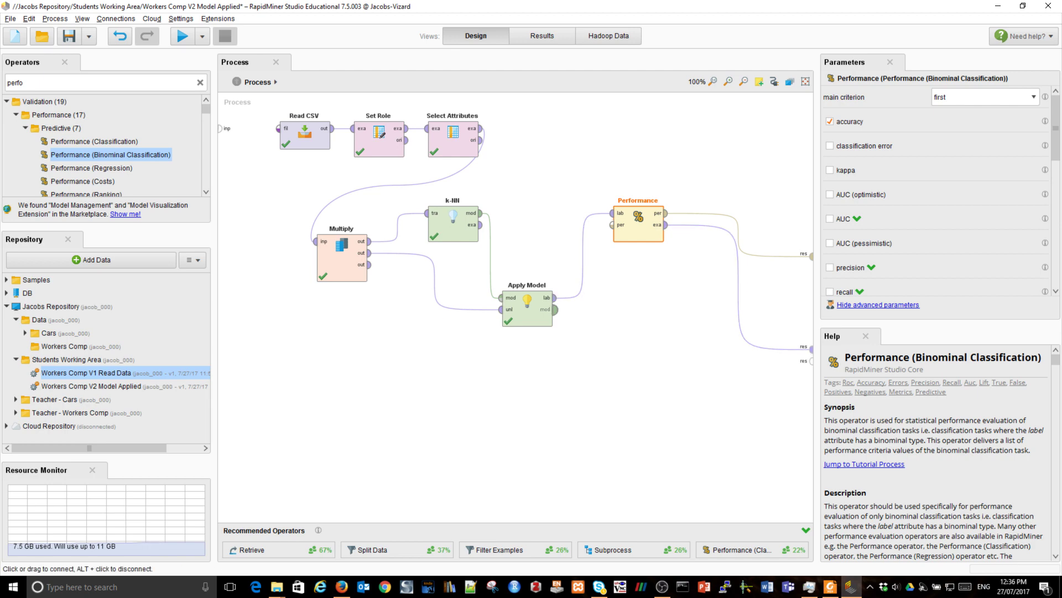
drag(555, 309, 811, 361)
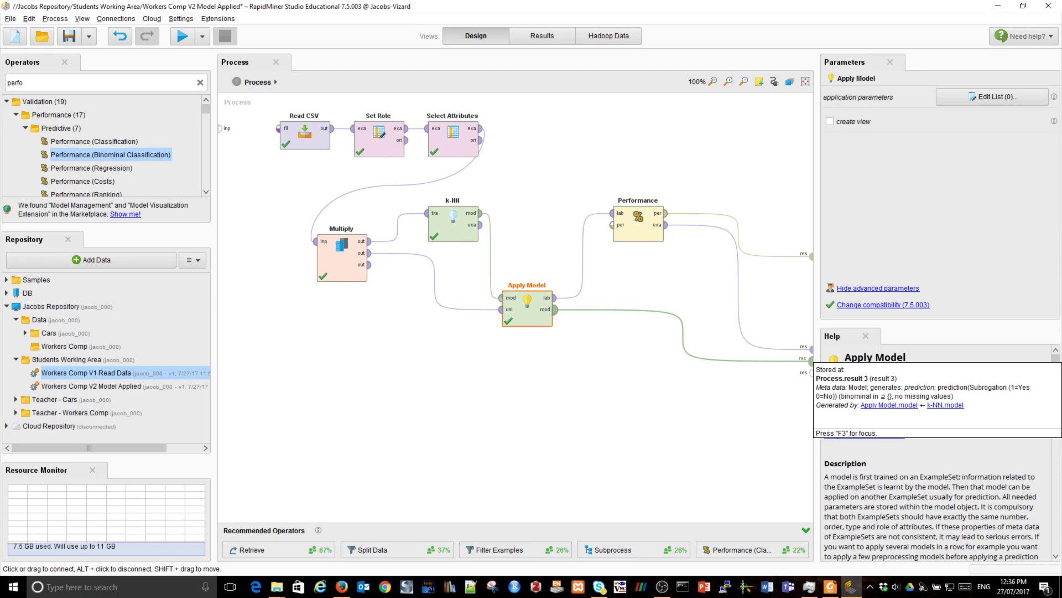
drag(812, 255, 811, 173)
drag(811, 348, 811, 255)
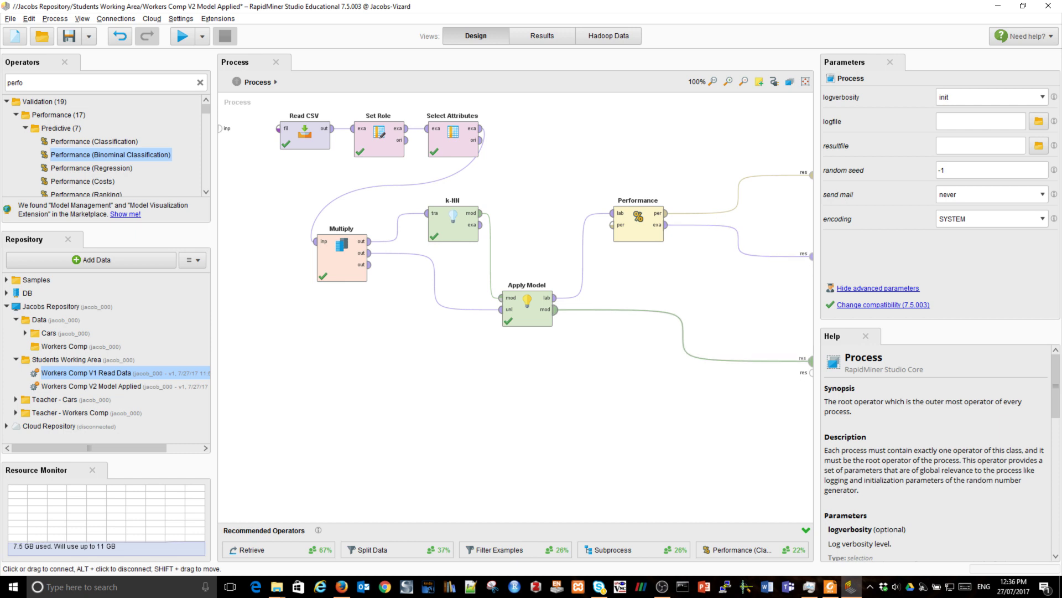
drag(811, 361, 811, 334)
Enable the accuracy and kappa criteria on the Performance operator, reviewing the other criteria.
click(638, 227)
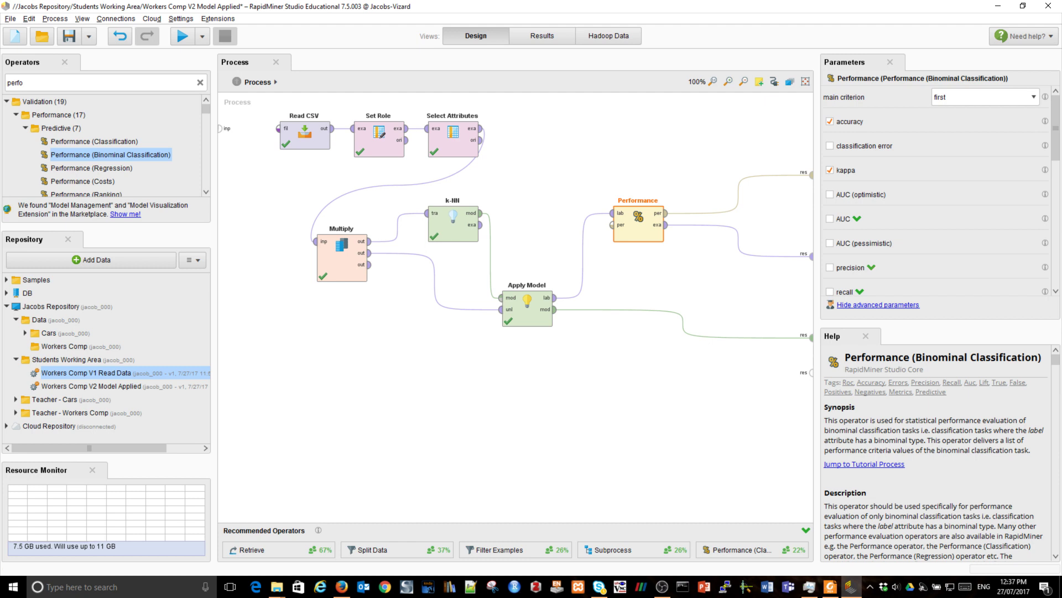
scroll(871, 184, down, 3)
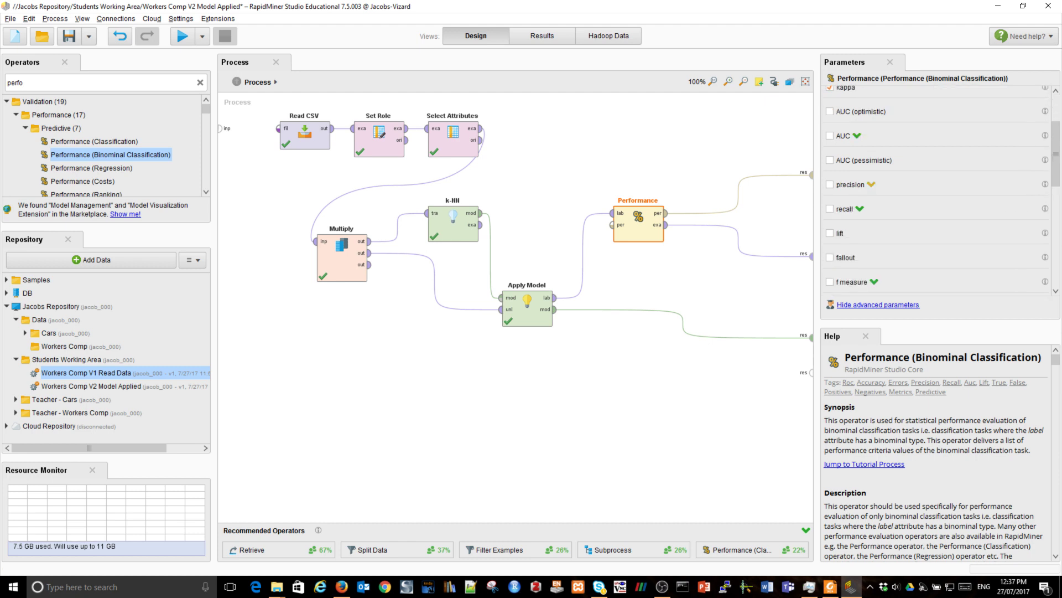
scroll(941, 185, down, 3)
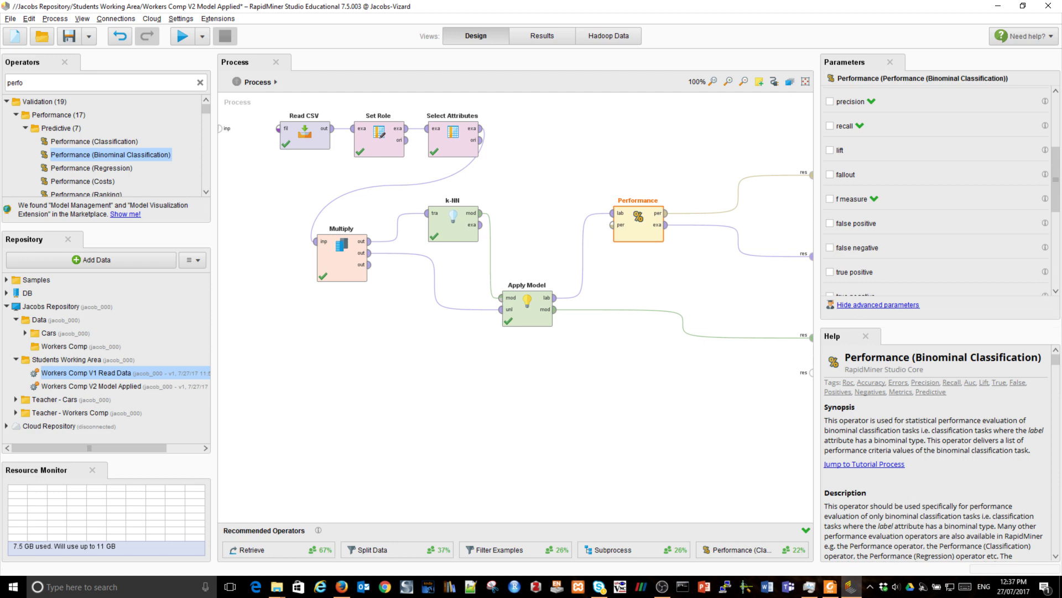
scroll(941, 194, down, 6)
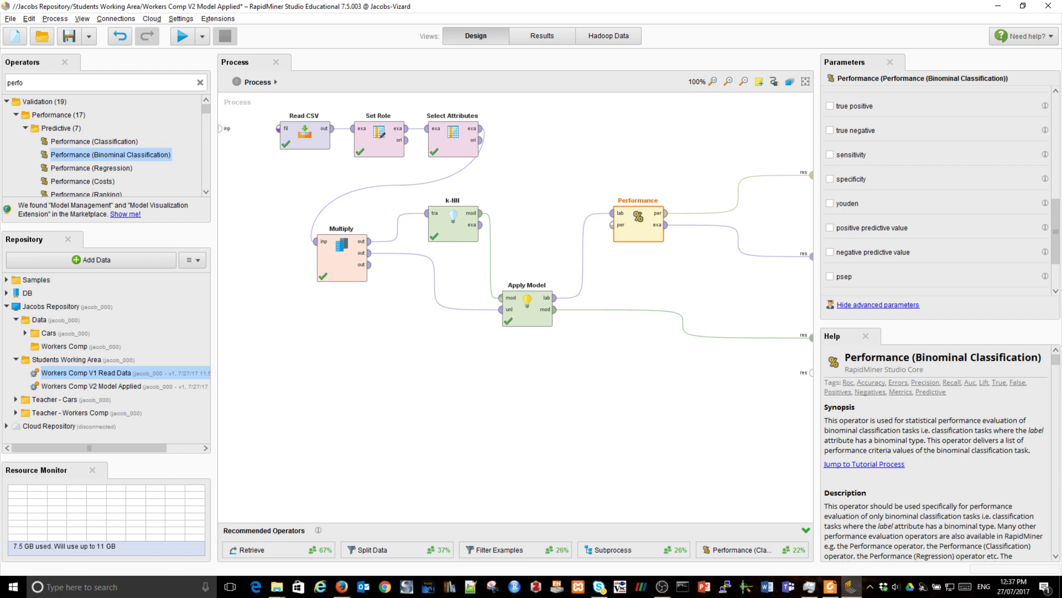
scroll(935, 194, up, 10)
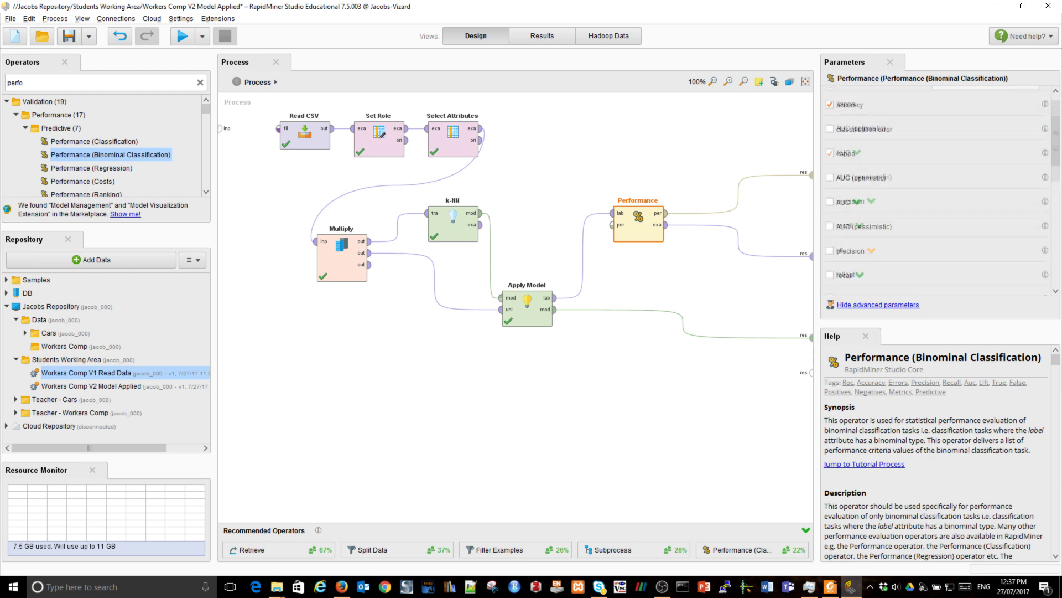
scroll(940, 194, up, 2)
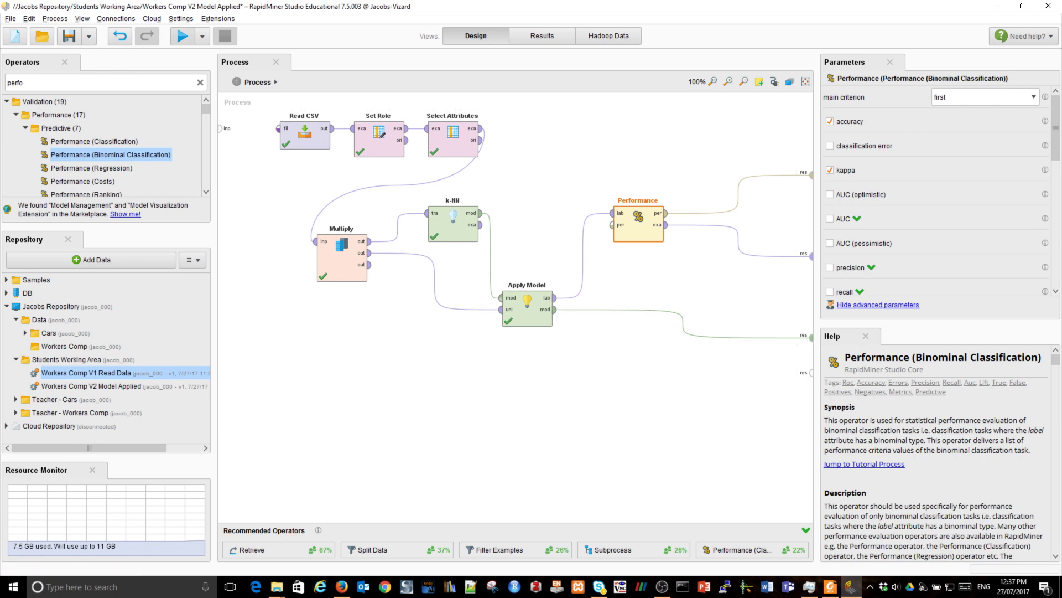
Run the process and view the PerformanceVector showing 74.12% accuracy.
click(182, 36)
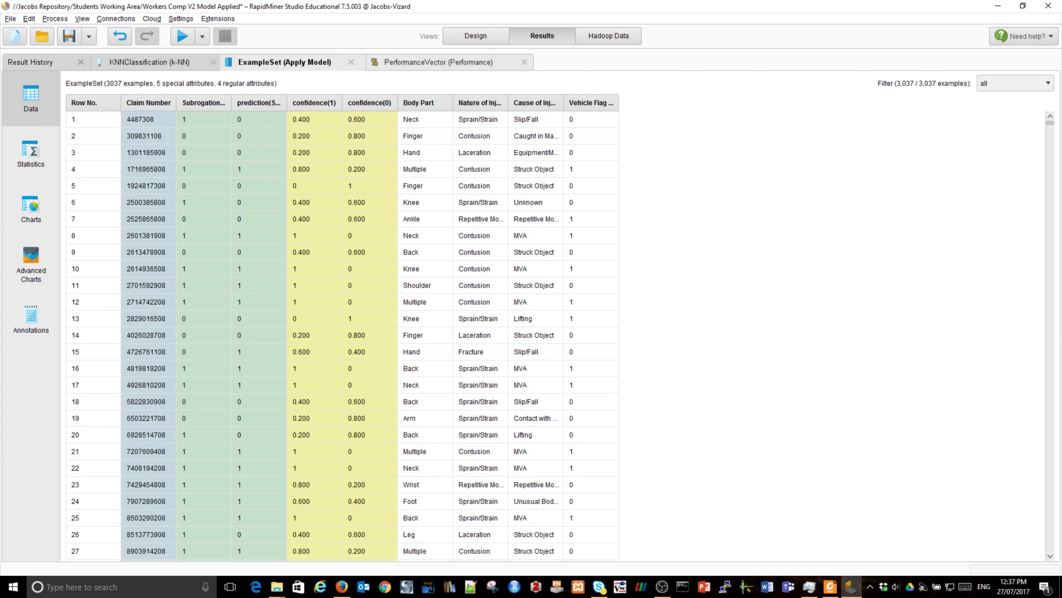
click(437, 62)
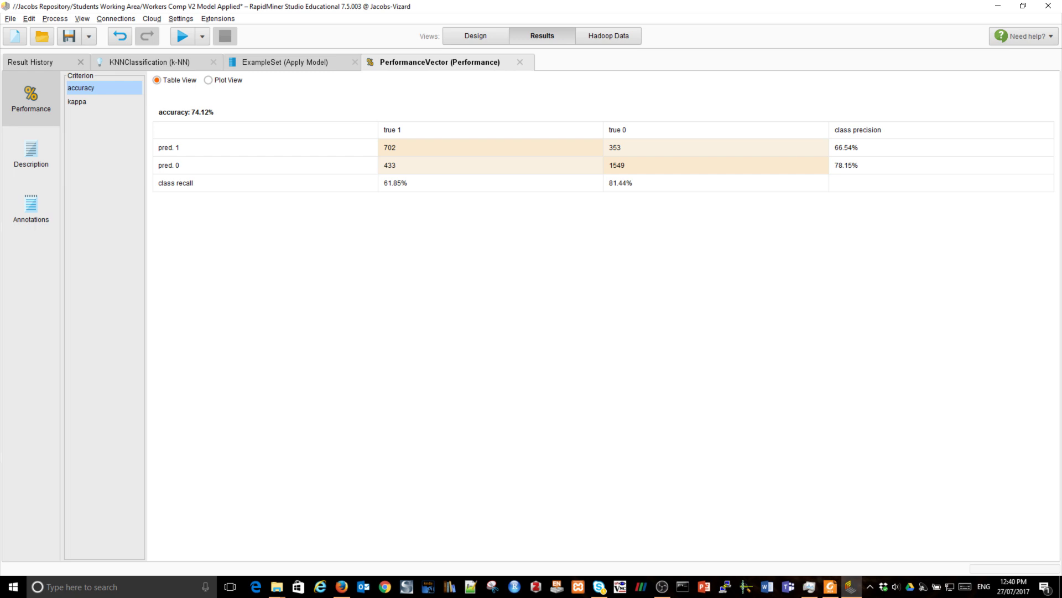
click(76, 102)
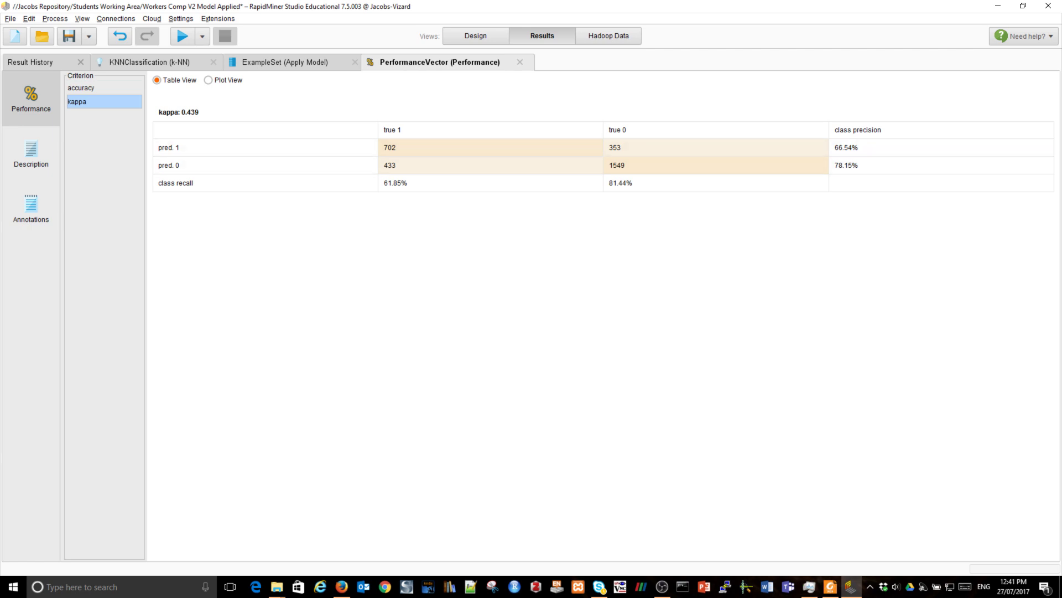
click(81, 87)
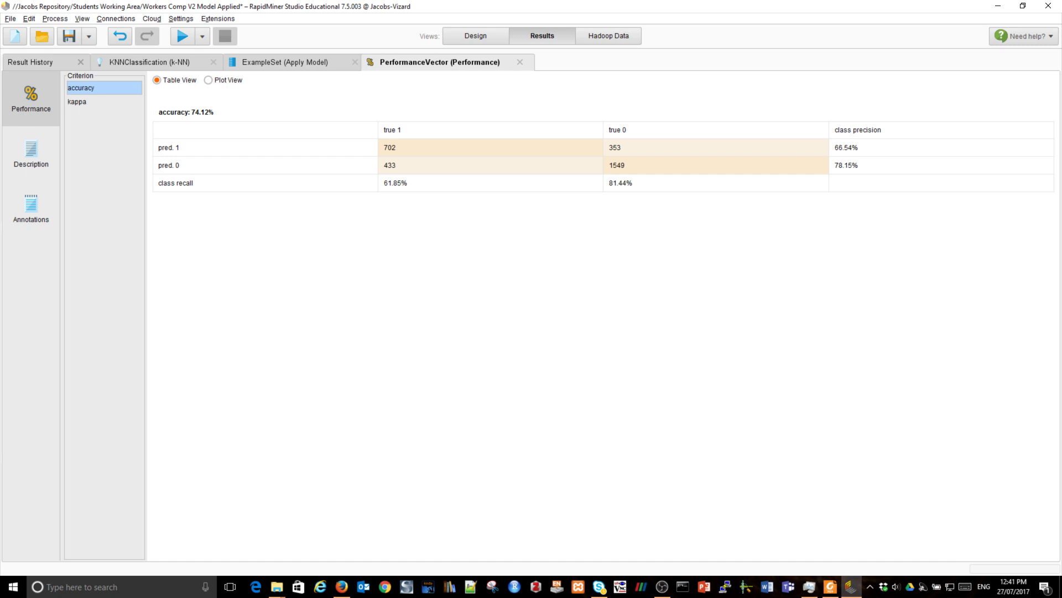
Show the 0.439 kappa value, then return to the Design view.
click(77, 101)
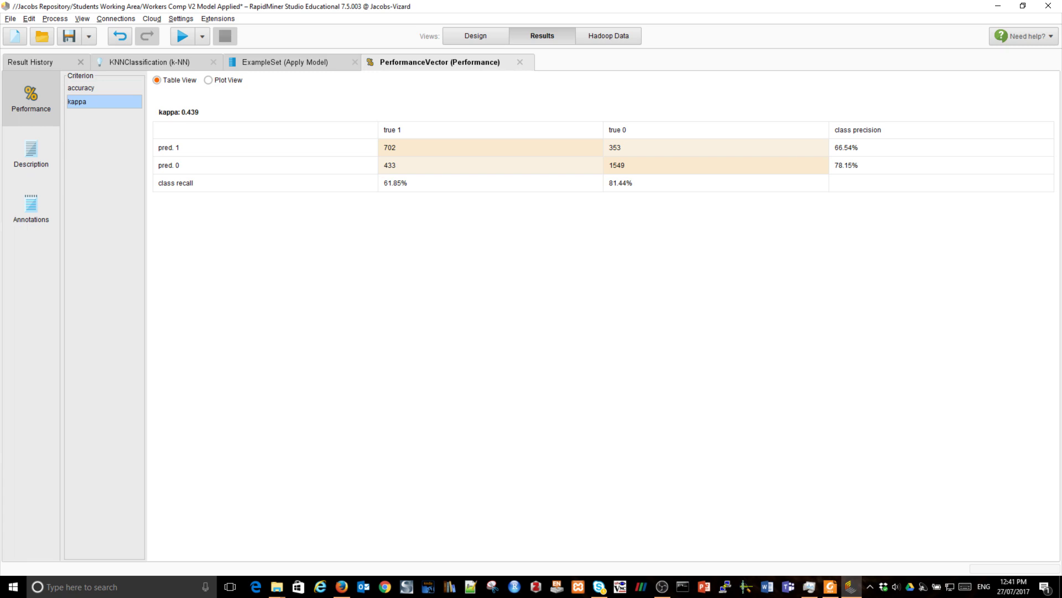
click(476, 36)
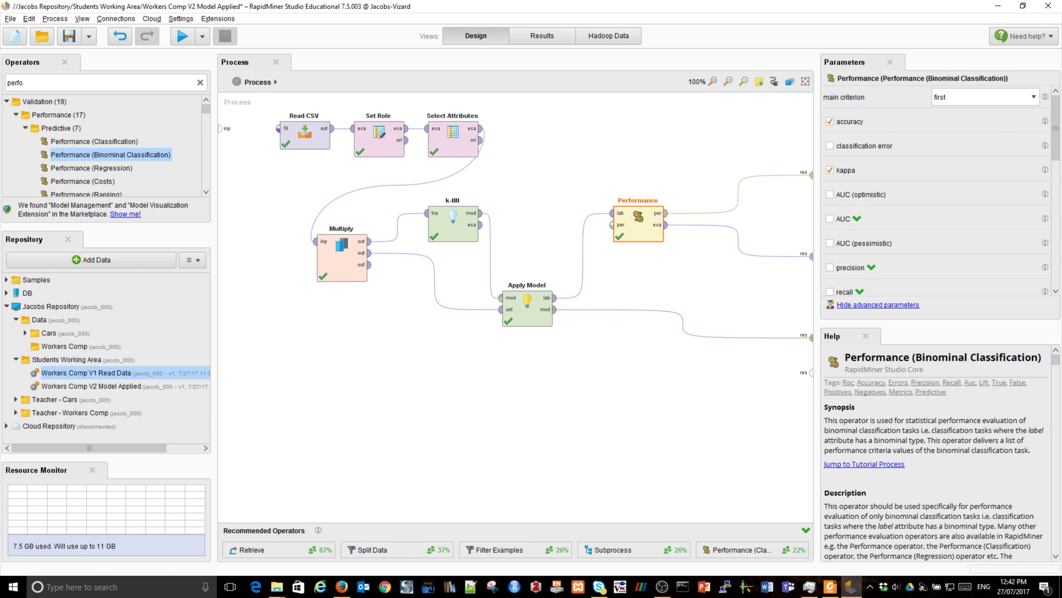
Save a copy of the process, replacing 'Applied' in its name with 'Prediction - Training'.
click(11, 19)
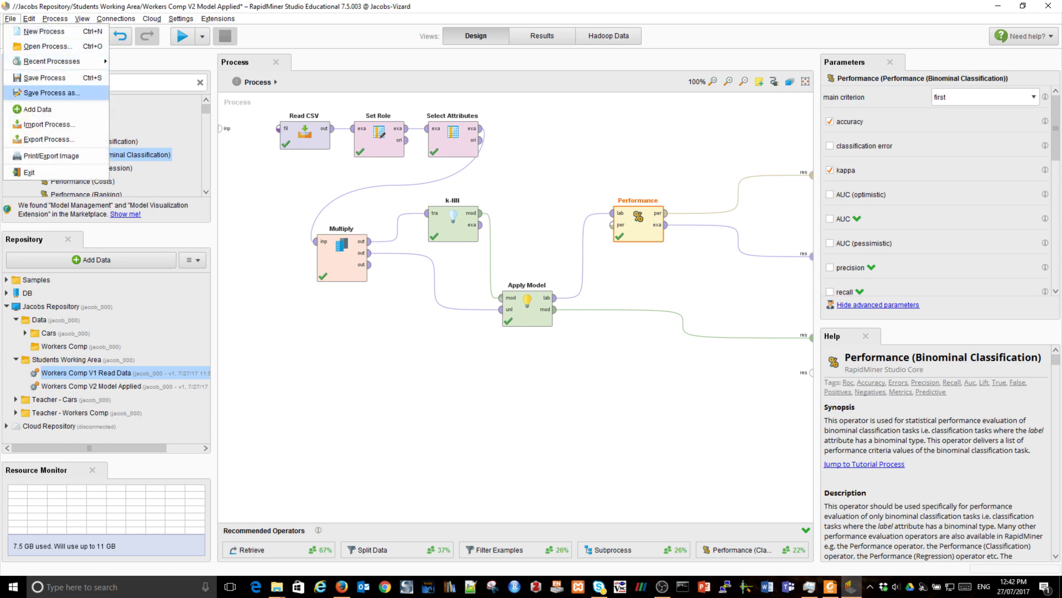
click(51, 93)
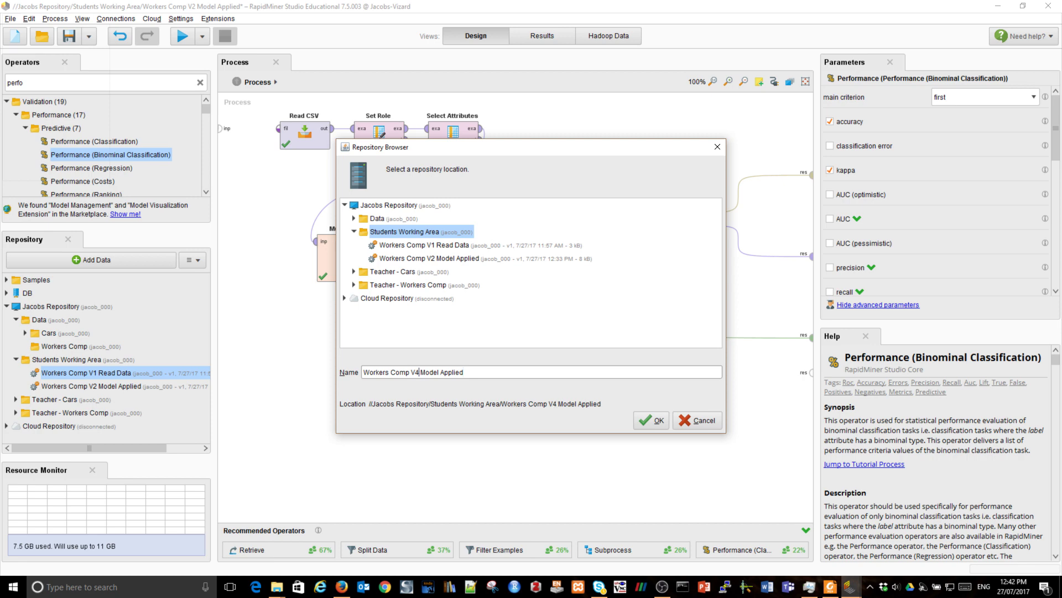
double_click(451, 372)
text(Prediction - Training)
key(Return)
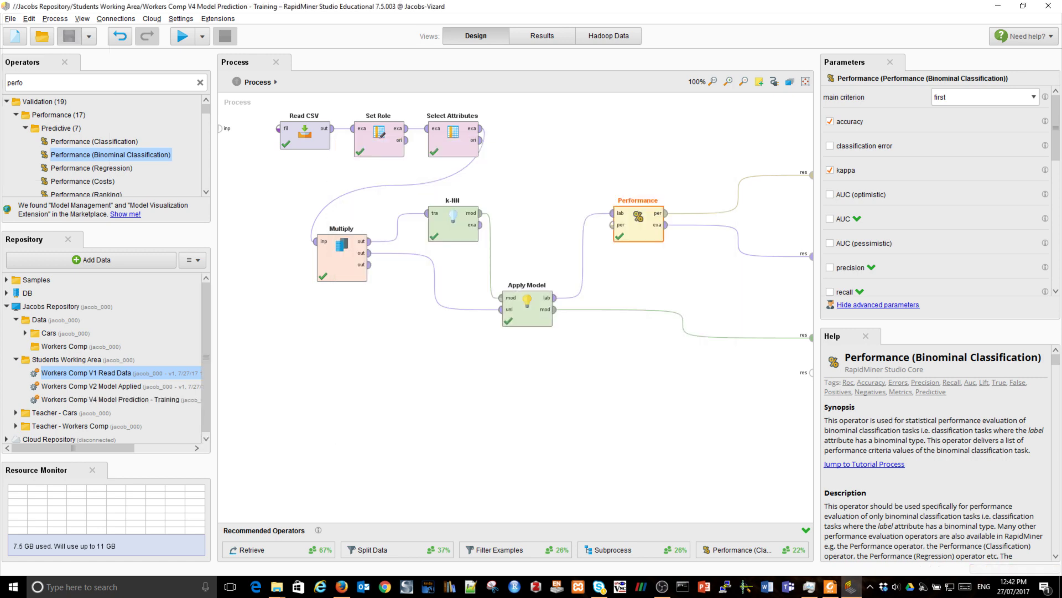